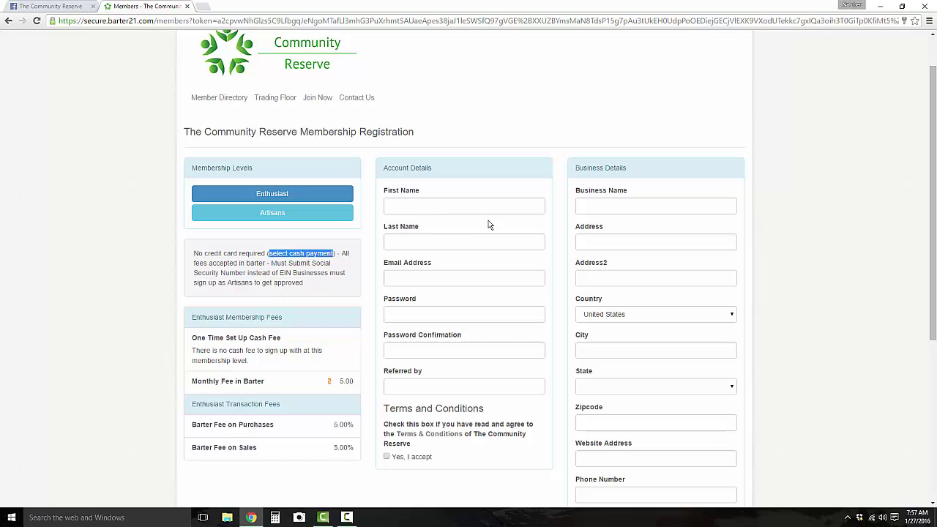
# Enter the business name, then highlight the 5.00 monthly barter fee and 5.00% purchase fee.
pyautogui.click(603, 205)
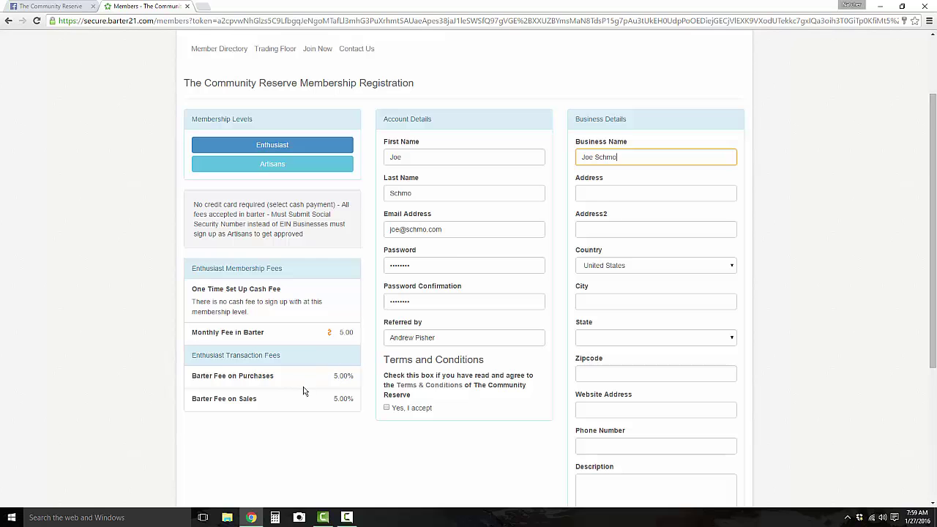
pyautogui.scroll(-2, 234, 379)
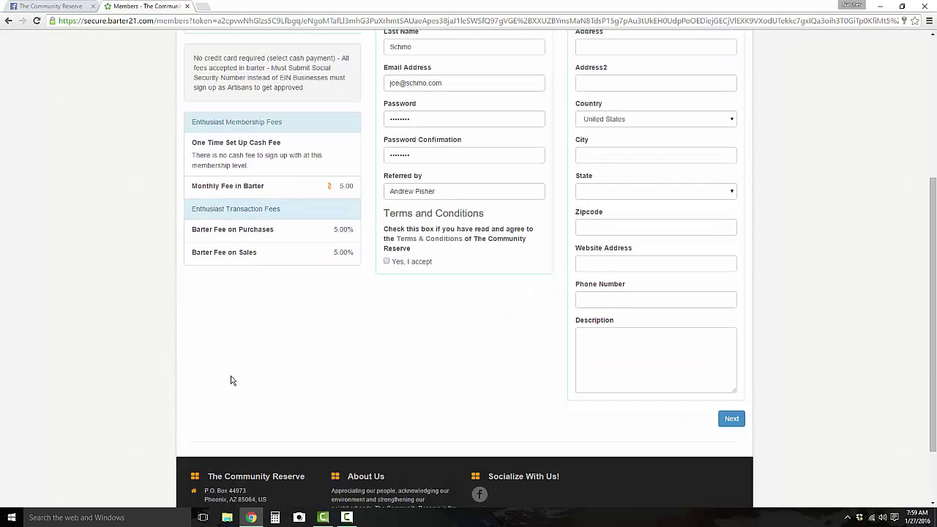
pyautogui.doubleClick(350, 186)
pyautogui.click(353, 187)
pyautogui.doubleClick(350, 187)
pyautogui.click(220, 233)
pyautogui.moveTo(220, 233); pyautogui.dragTo(347, 230)
pyautogui.click(342, 231)
pyautogui.scroll(3, 374, 247)
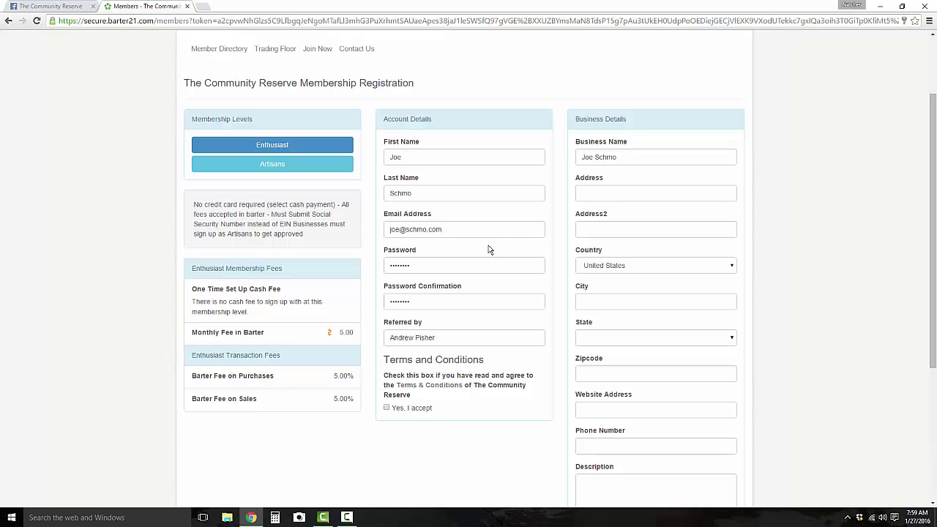
# Accept the terms and conditions with the 'Yes, I accept' checkbox.
pyautogui.moveTo(584, 156); pyautogui.dragTo(618, 159)
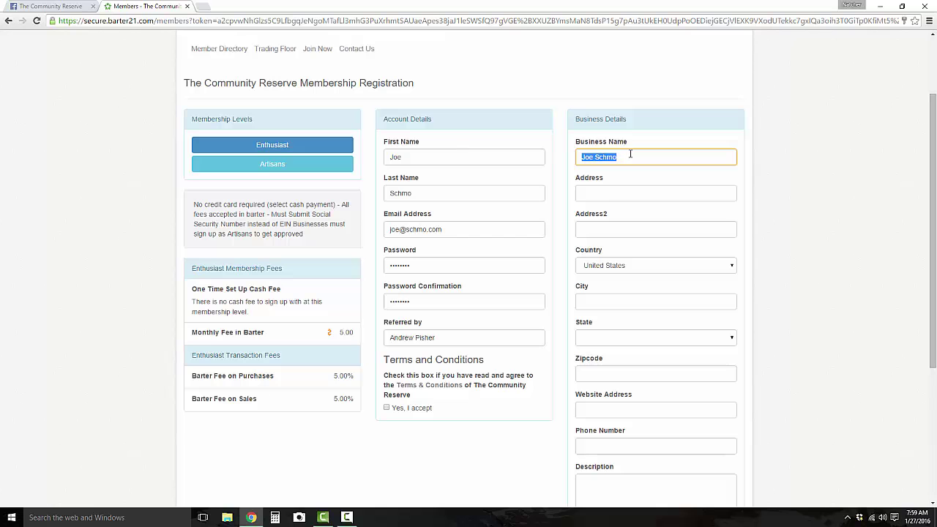
pyautogui.click(622, 157)
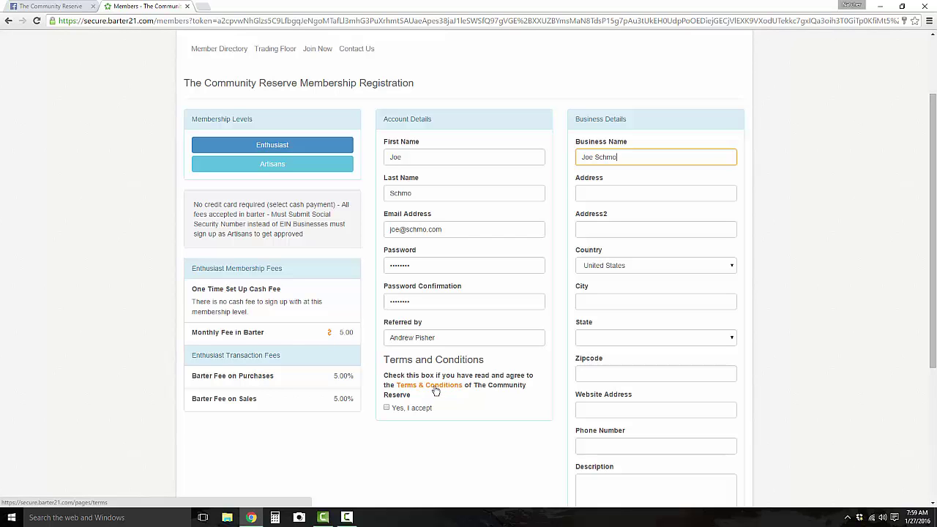
pyautogui.click(386, 409)
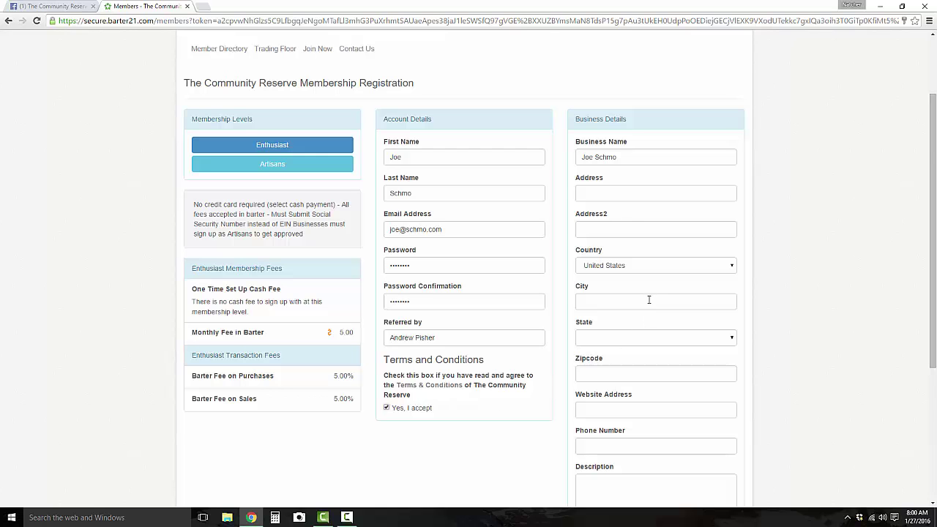
pyautogui.scroll(-2, 648, 300)
# Enter the business phone number and the filler description 'asdfsdafsdafsadfsdaf'.
pyautogui.click(632, 308)
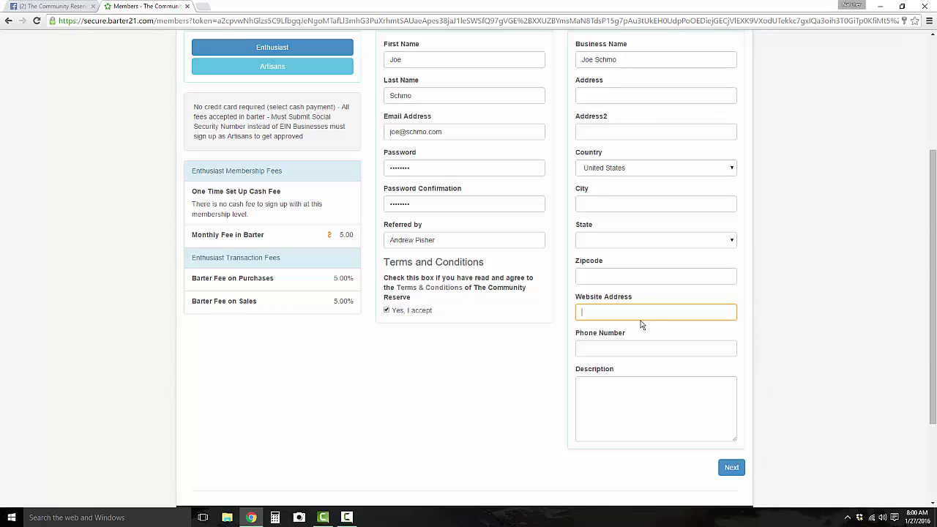
pyautogui.click(658, 345)
pyautogui.click(633, 387)
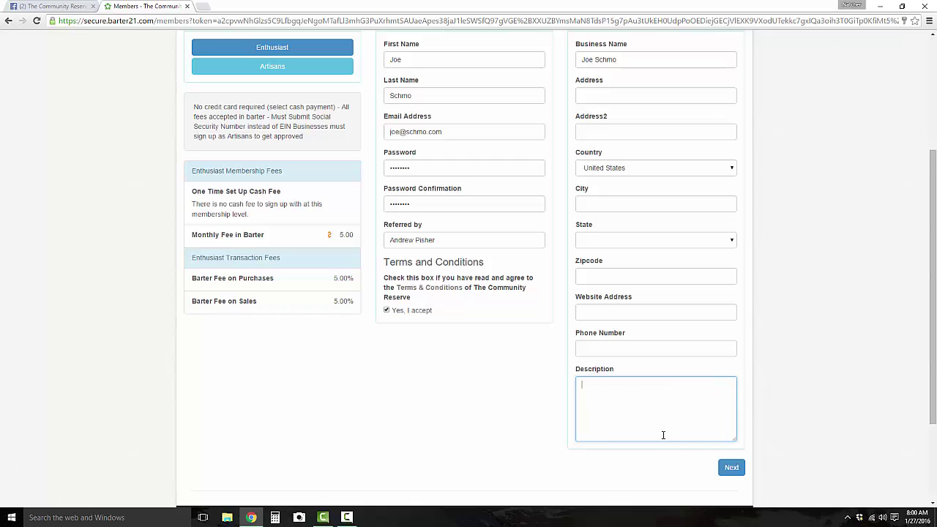
pyautogui.click(663, 350)
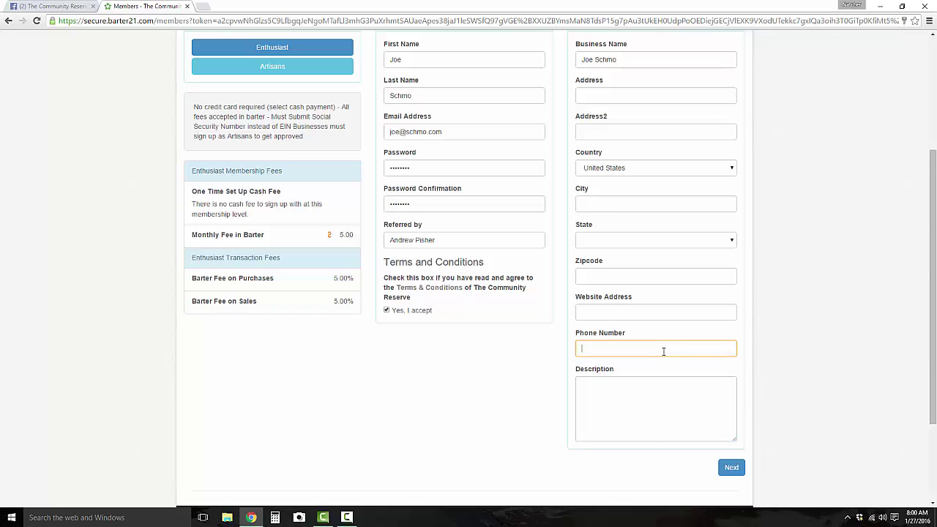
pyautogui.write('480.555.1710')
pyautogui.click(683, 414)
pyautogui.write('asdfsdafsdafsadfsdaf')
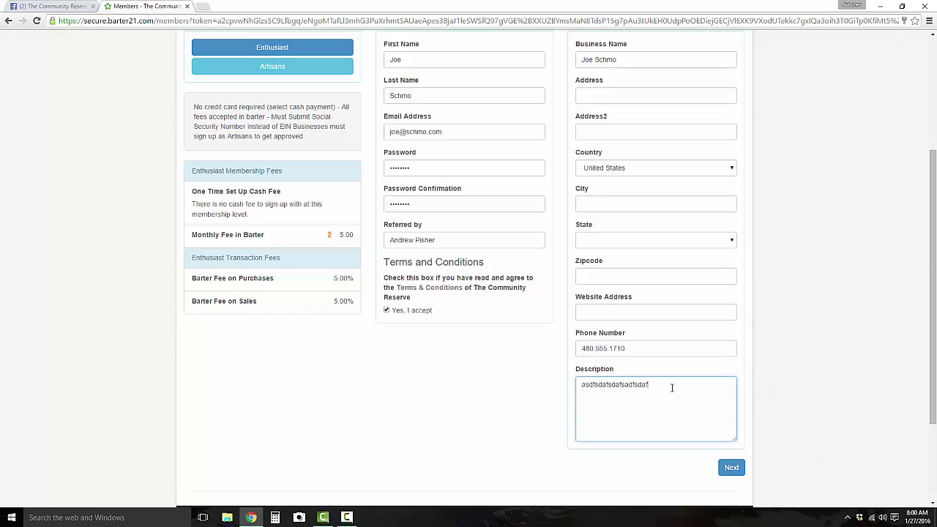
pyautogui.scroll(1, 283, 141)
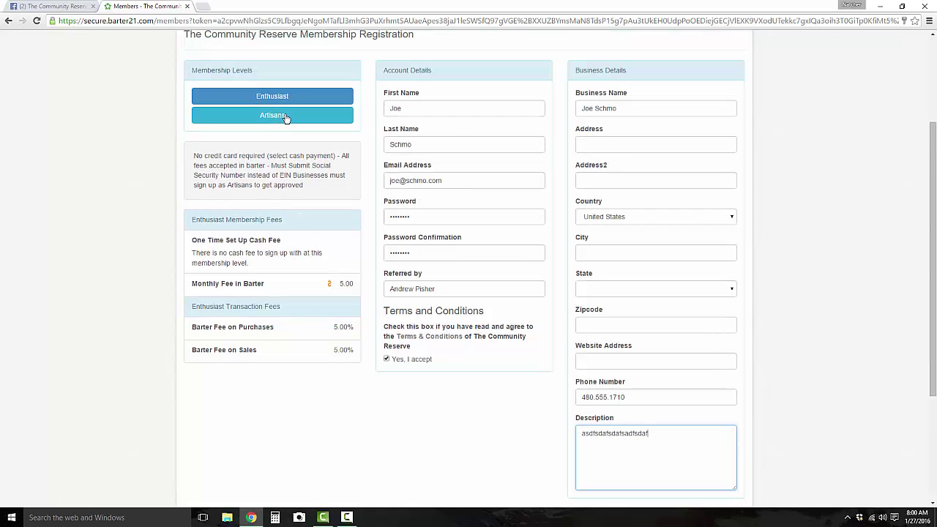
# Choose the Artisans level (2.00% fees) and autofill street address, city, state, zipcode and website.
pyautogui.click(286, 119)
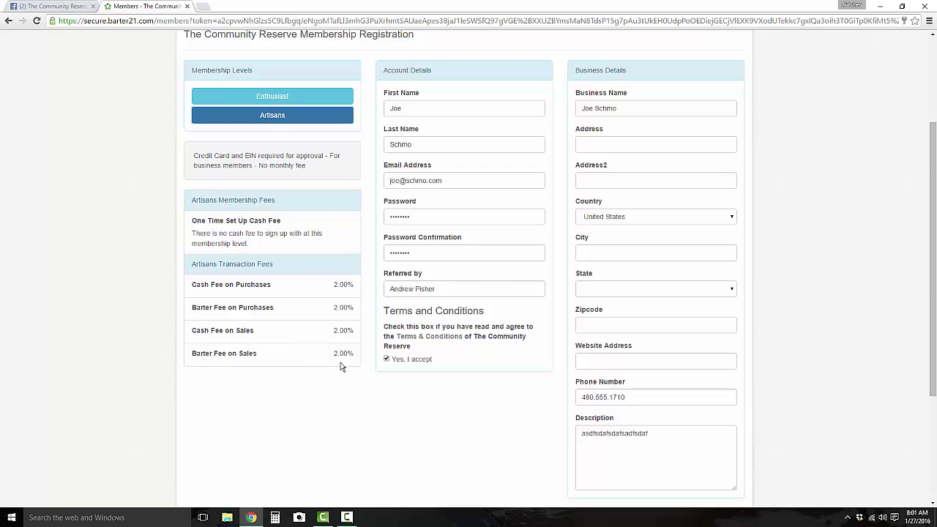
pyautogui.click(631, 144)
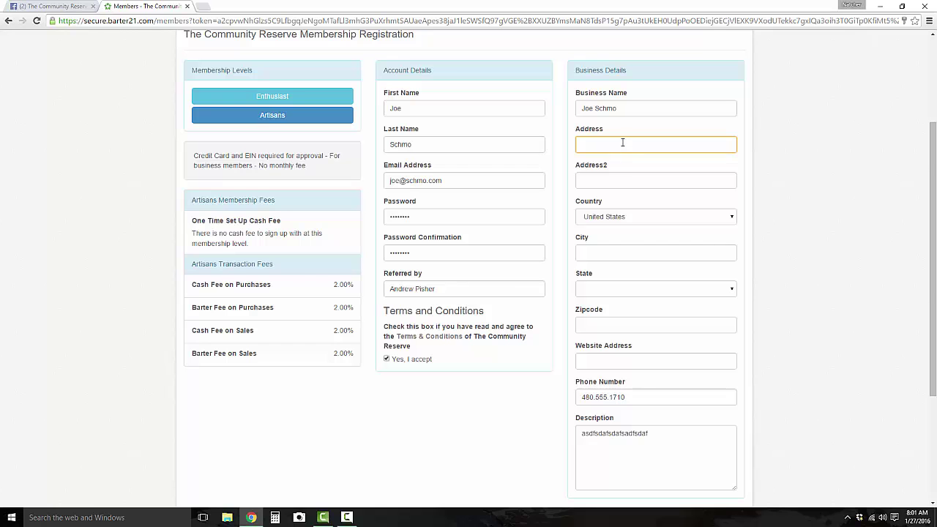
pyautogui.write('123')
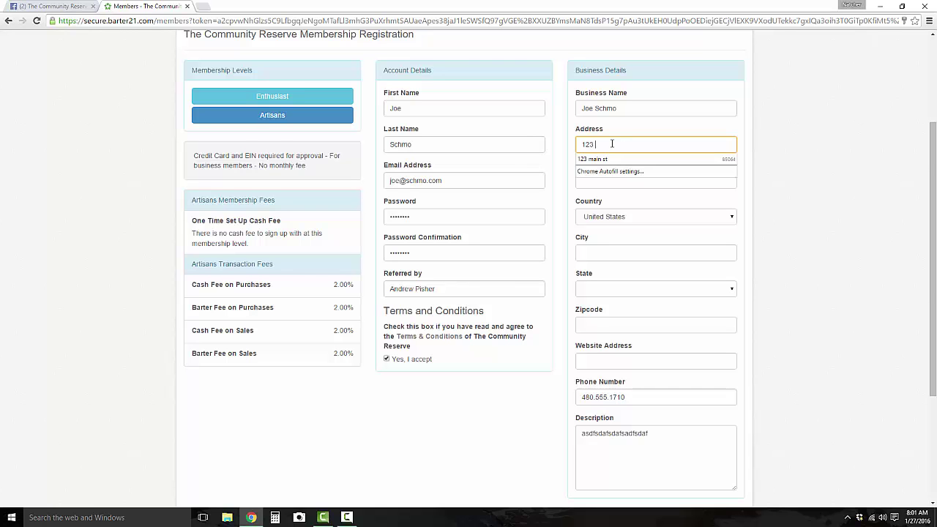
pyautogui.press('Down')
pyautogui.press('Return')
pyautogui.press('Tab')
pyautogui.moveTo(734, 361); pyautogui.dragTo(527, 357)
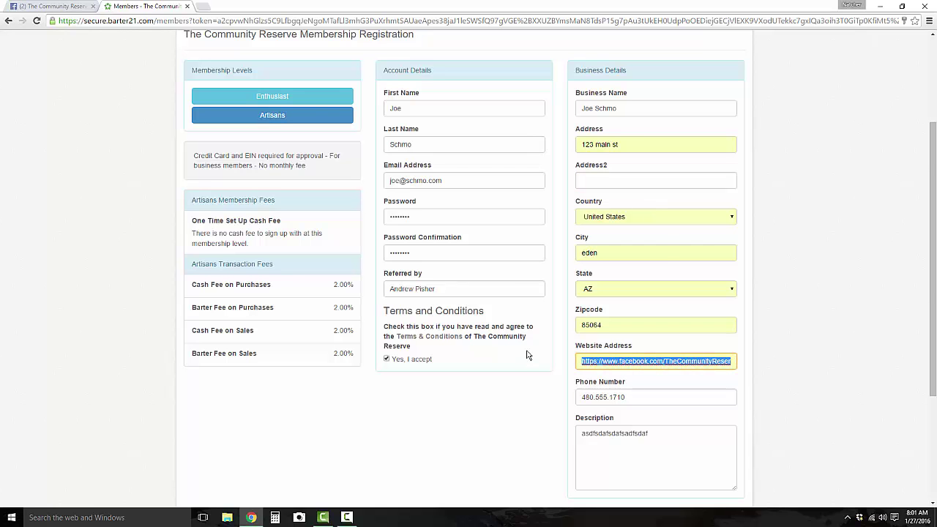
pyautogui.scroll(-3, 534, 362)
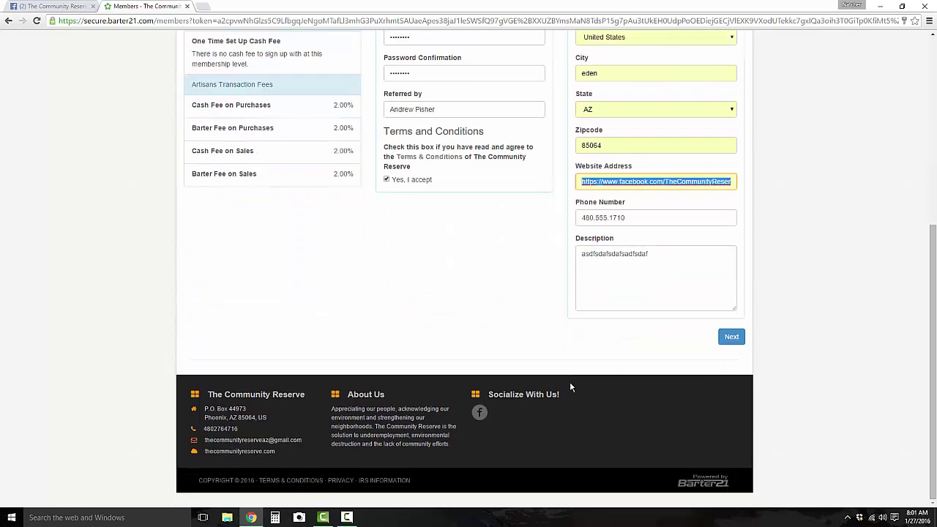
# Submit the registration and assign Automotive categories Oil Changes, Detailing/Wash and Tires.
pyautogui.click(730, 337)
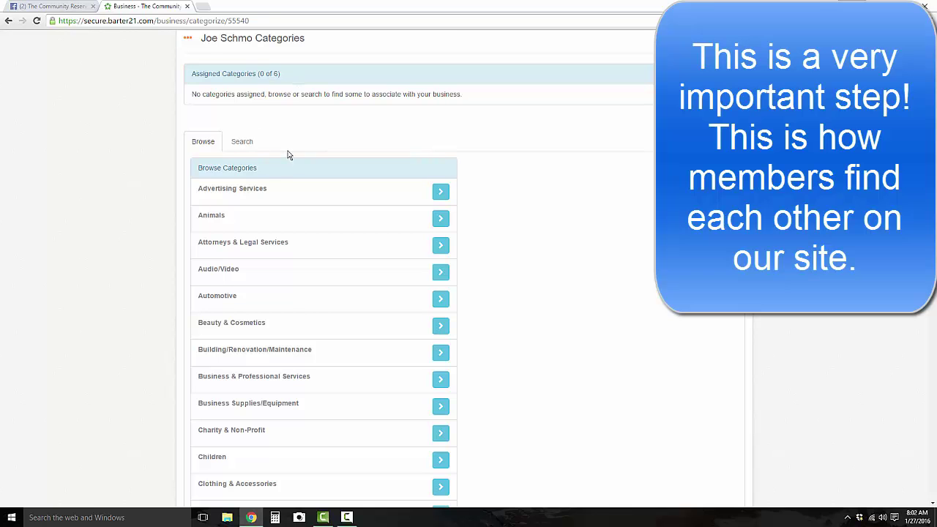
pyautogui.scroll(-2, 287, 151)
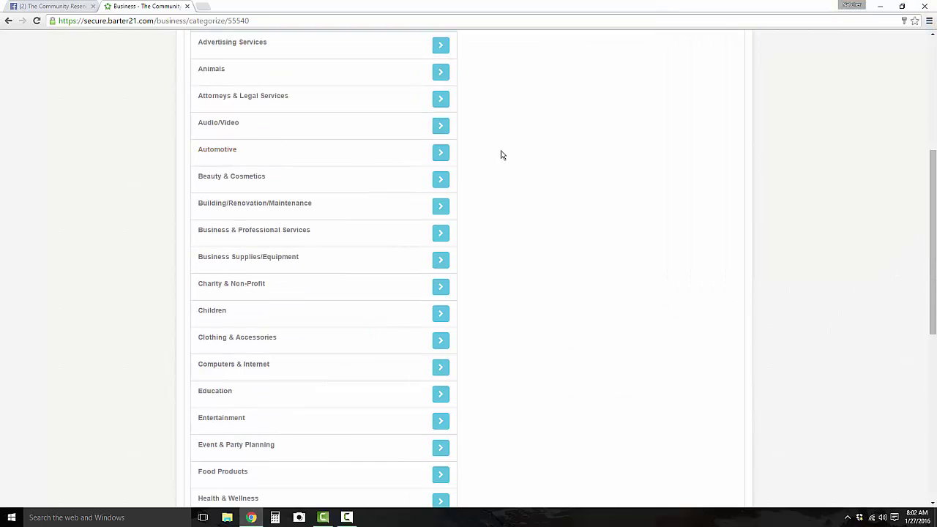
pyautogui.click(441, 153)
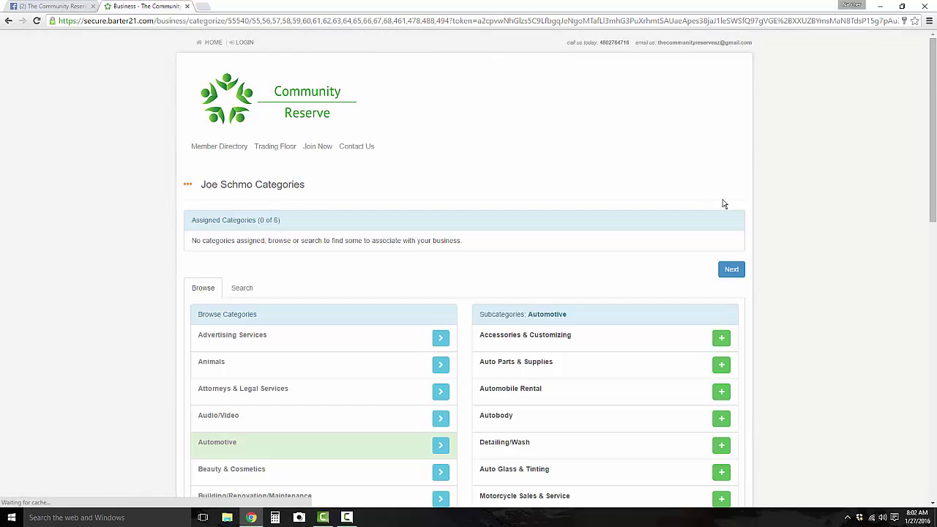
pyautogui.scroll(-2, 673, 209)
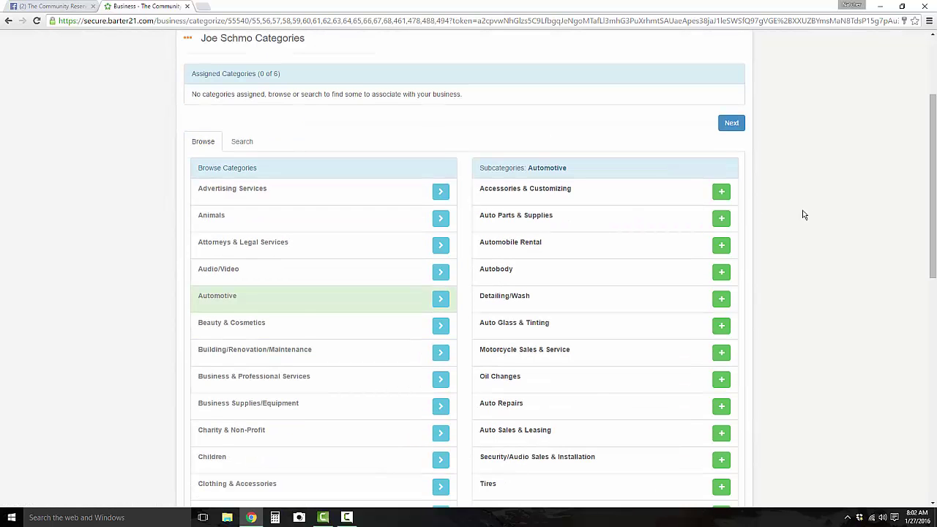
pyautogui.scroll(-1, 812, 215)
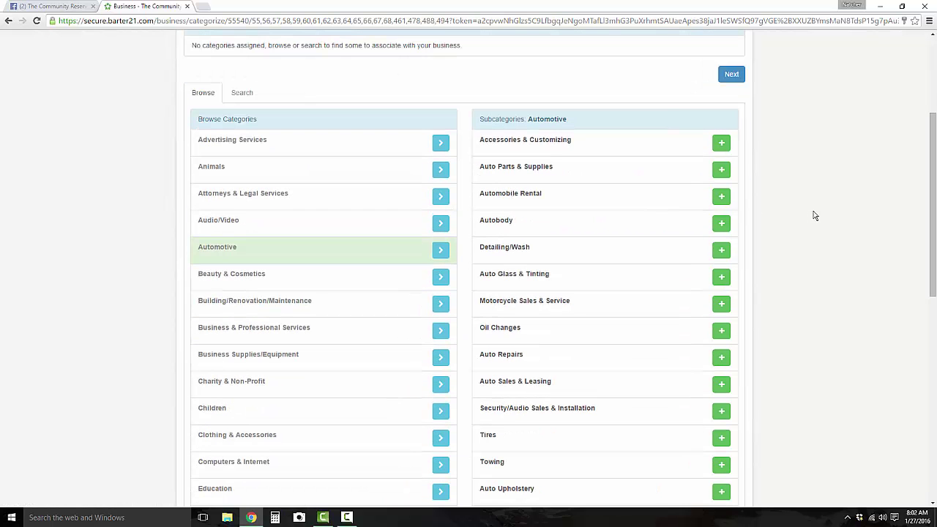
pyautogui.click(721, 330)
pyautogui.scroll(-2, 663, 355)
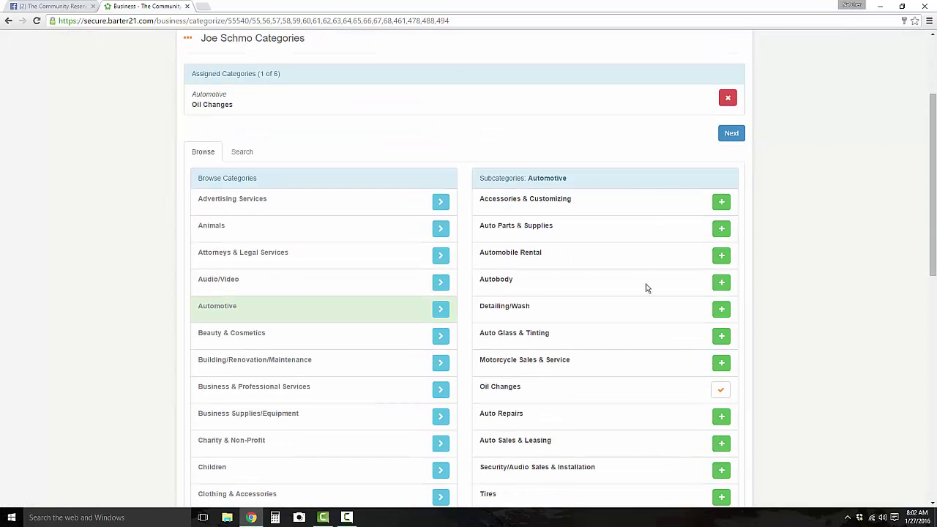
pyautogui.click(721, 309)
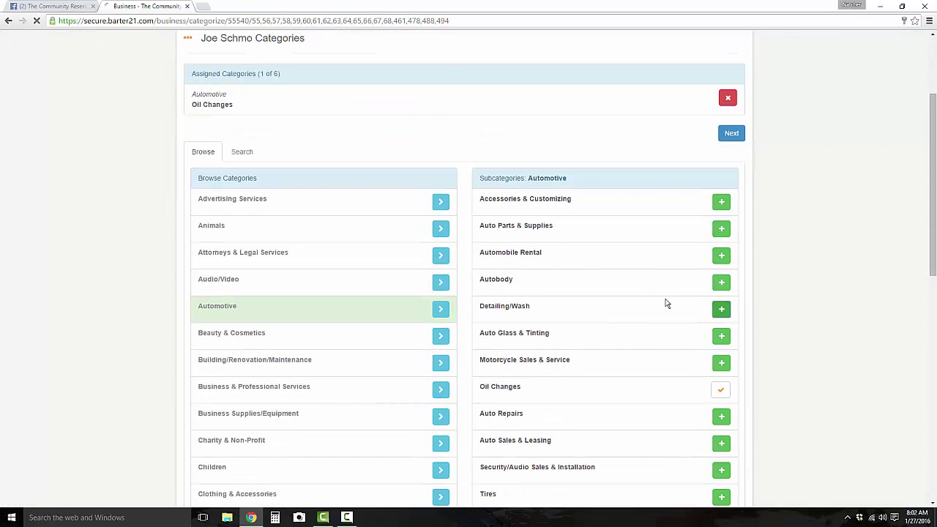
pyautogui.scroll(-5, 657, 283)
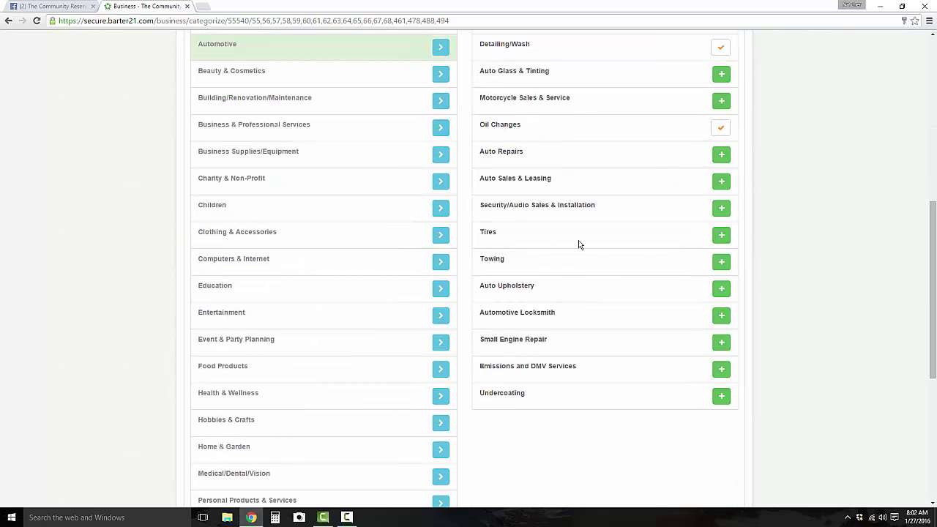
pyautogui.click(719, 235)
pyautogui.scroll(-3, 634, 201)
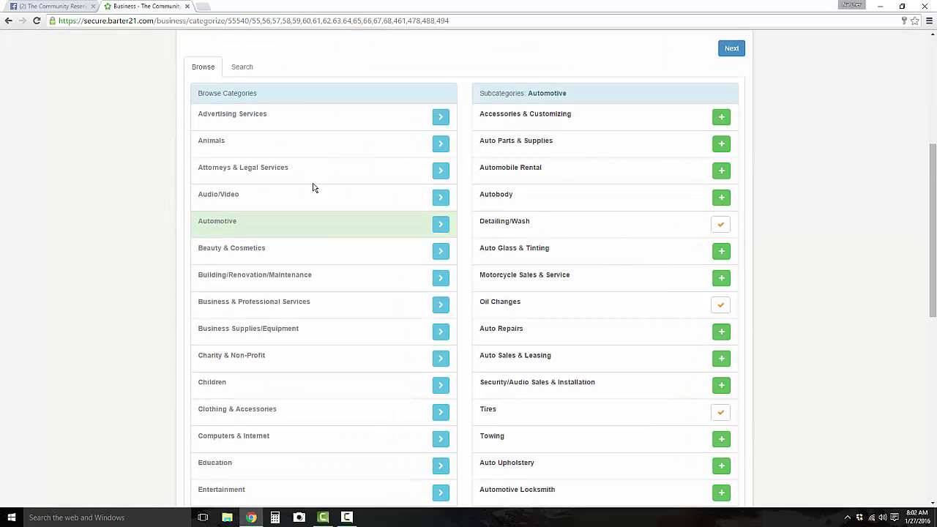
pyautogui.scroll(-1, 322, 246)
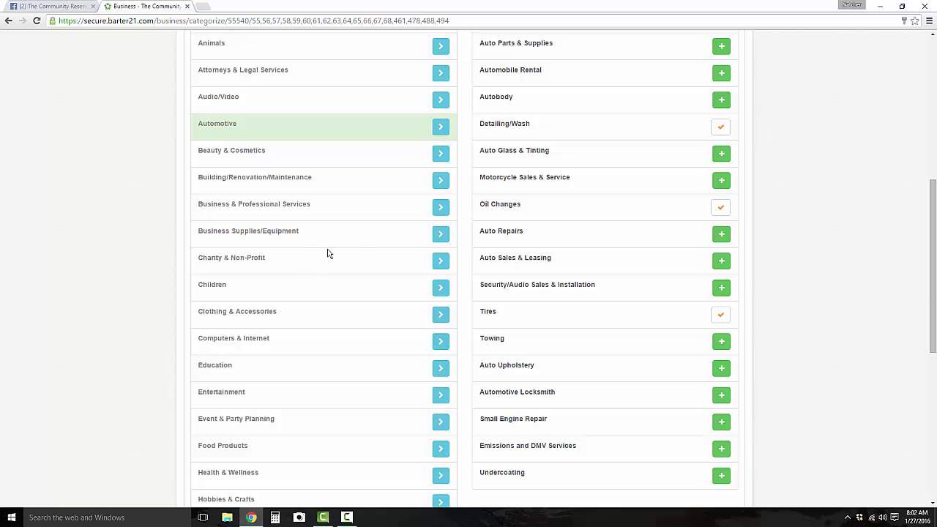
pyautogui.scroll(-2, 344, 314)
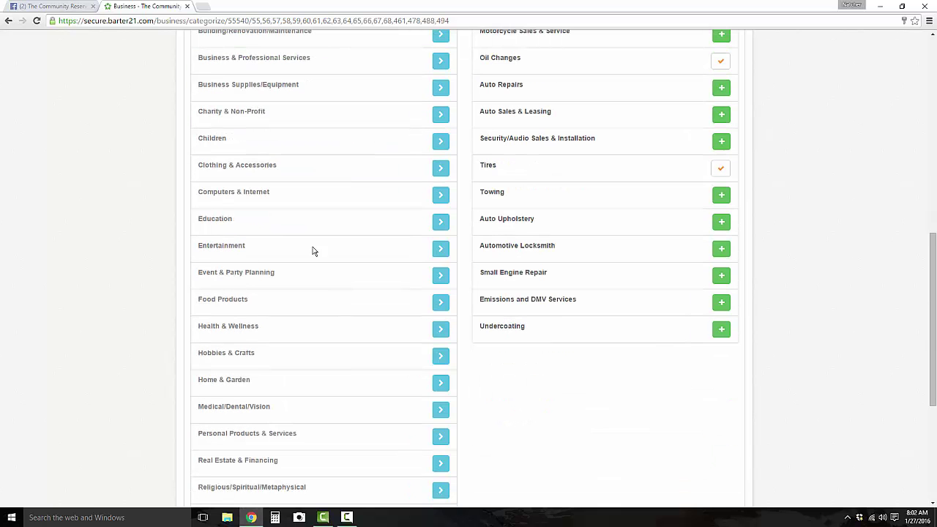
# Add Website Development, Social Media and Printers from Computers & Internet, then continue.
pyautogui.click(440, 195)
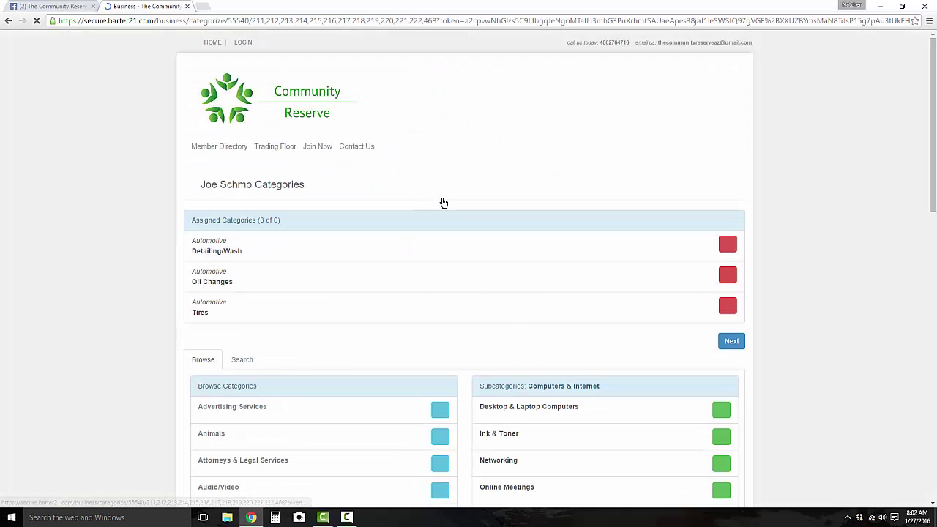
pyautogui.scroll(-1, 607, 264)
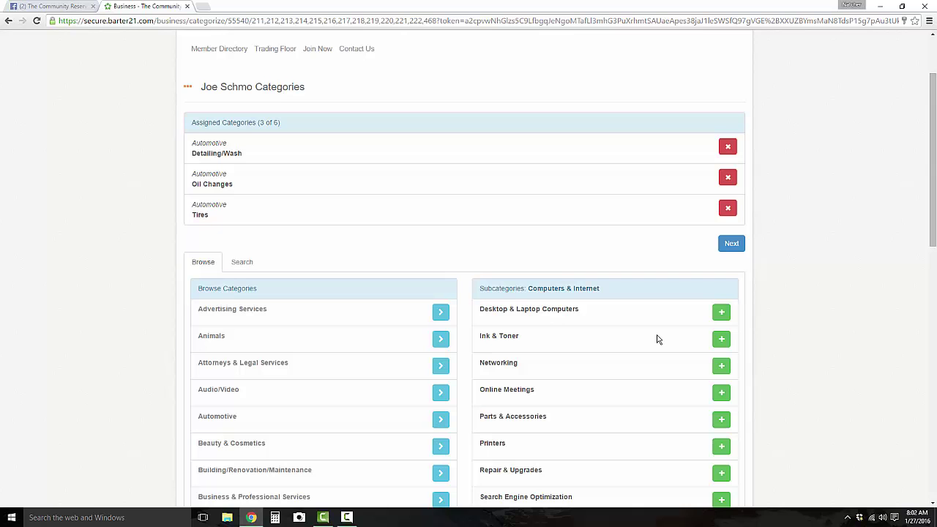
pyautogui.scroll(-1, 664, 362)
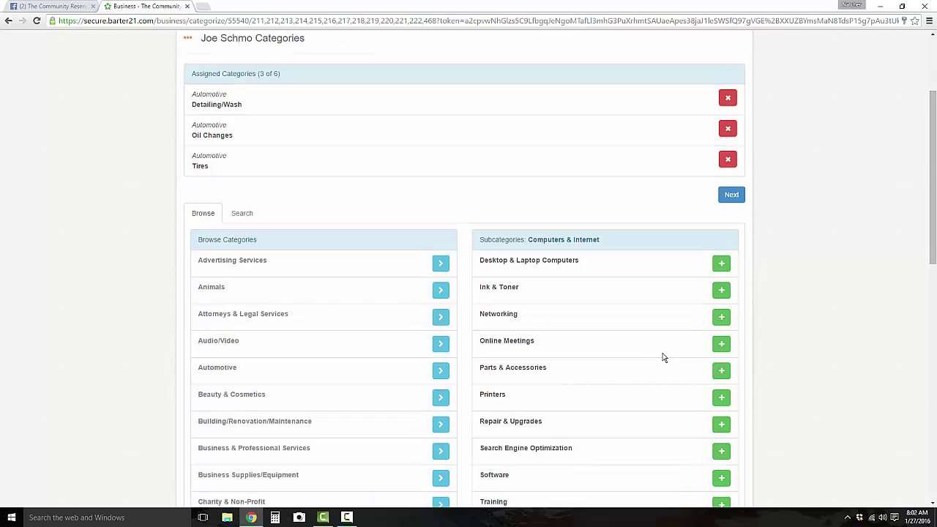
pyautogui.scroll(-2, 660, 357)
pyautogui.scroll(-1, 657, 357)
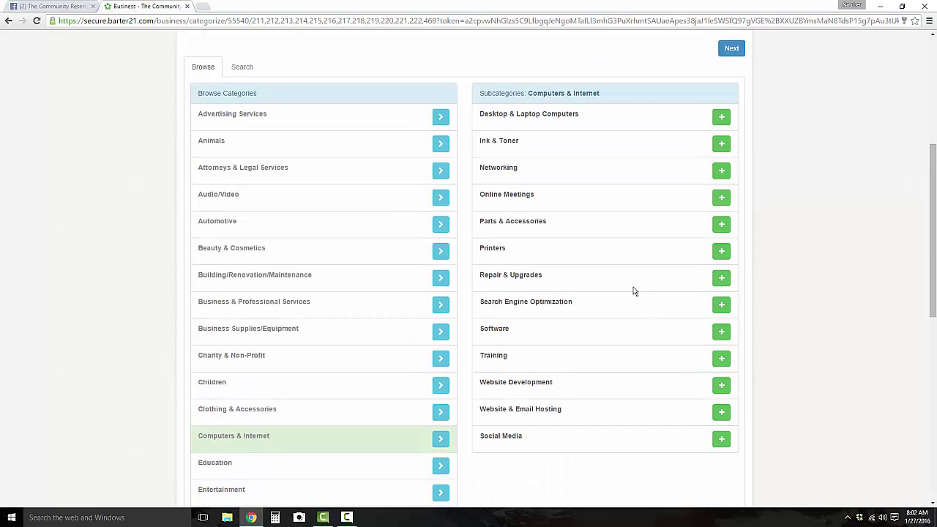
pyautogui.scroll(-1, 635, 292)
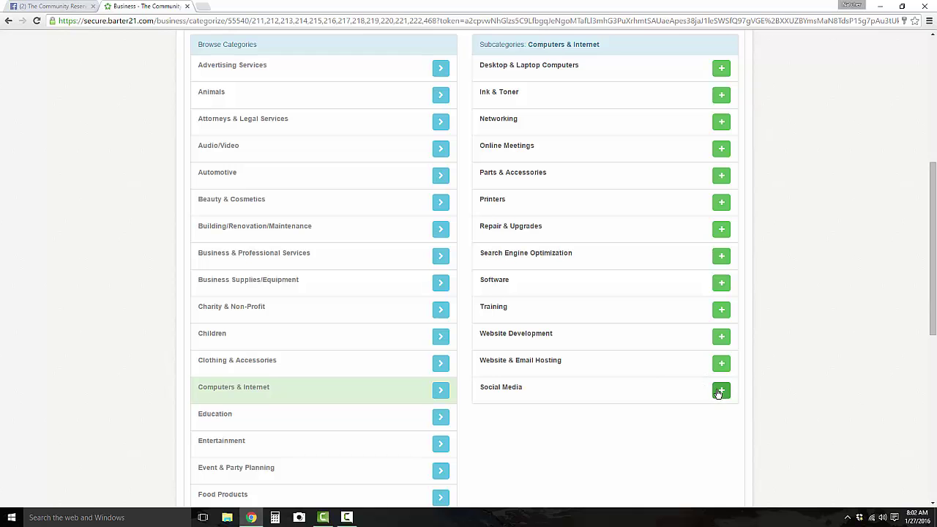
pyautogui.click(721, 336)
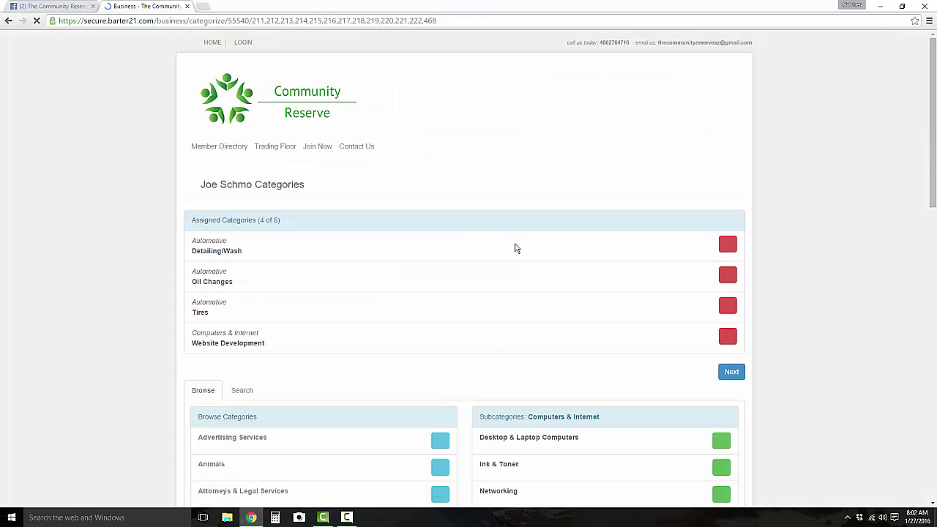
pyautogui.scroll(-6, 708, 358)
pyautogui.scroll(-3, 708, 358)
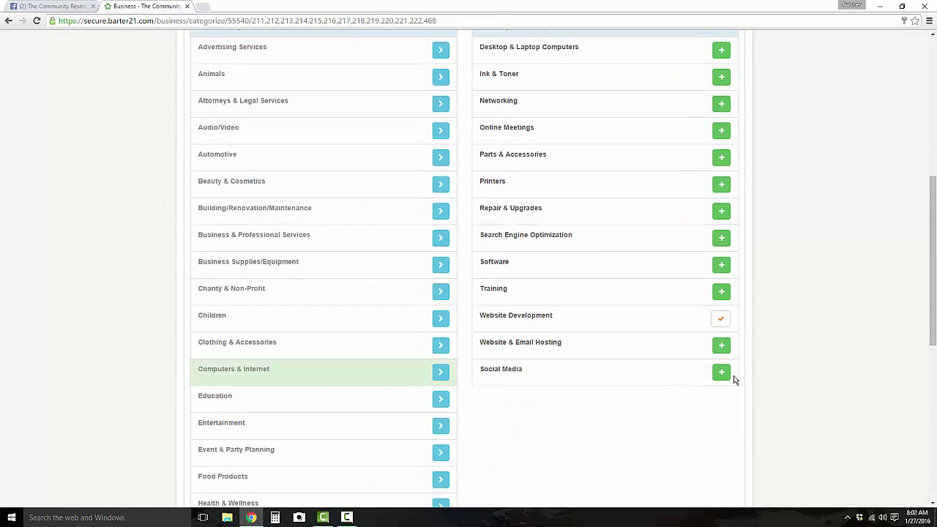
pyautogui.click(719, 372)
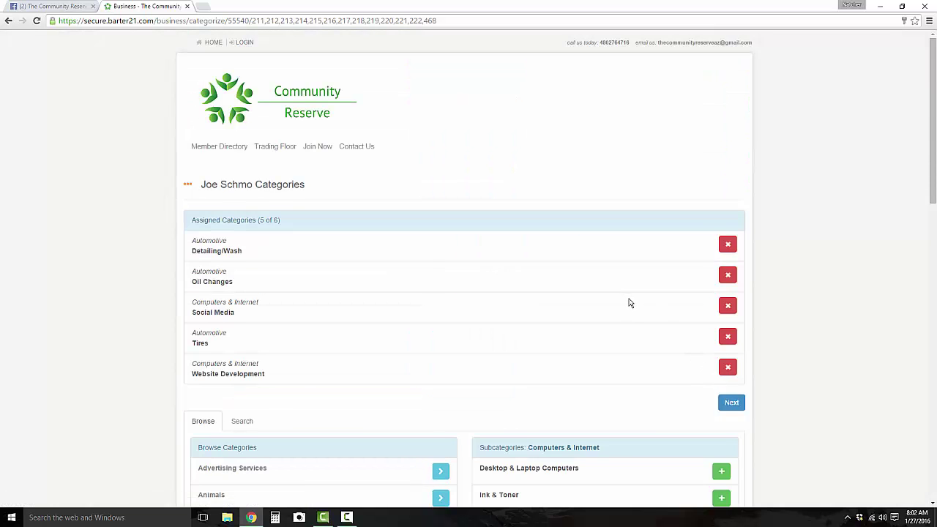
pyautogui.scroll(-3, 631, 301)
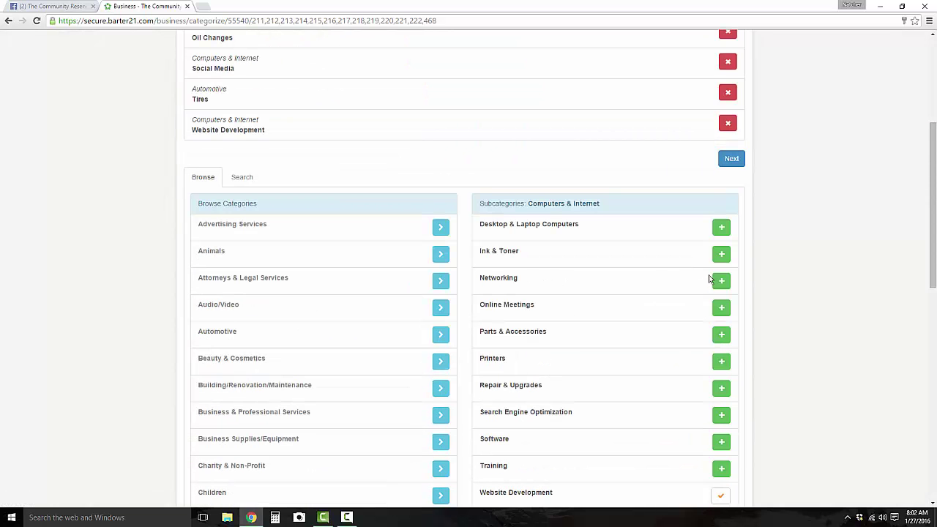
pyautogui.click(720, 361)
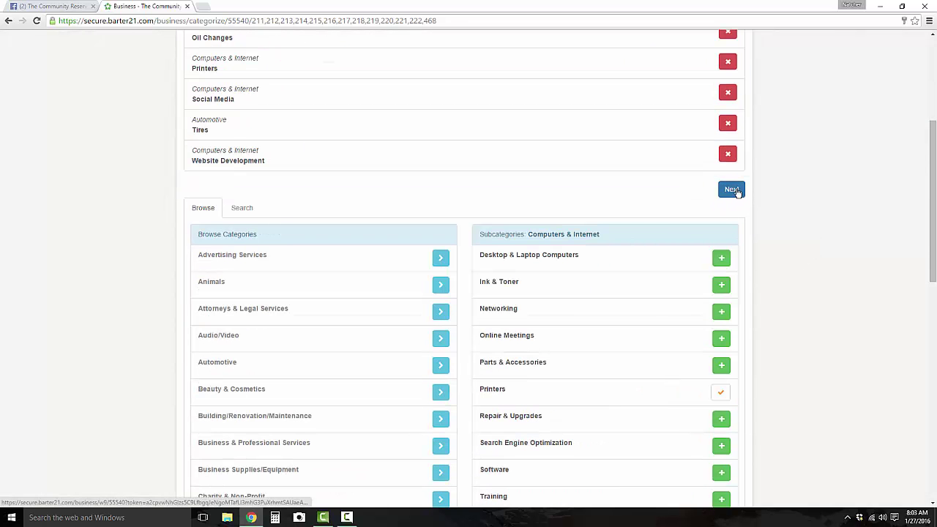
pyautogui.scroll(2, 746, 193)
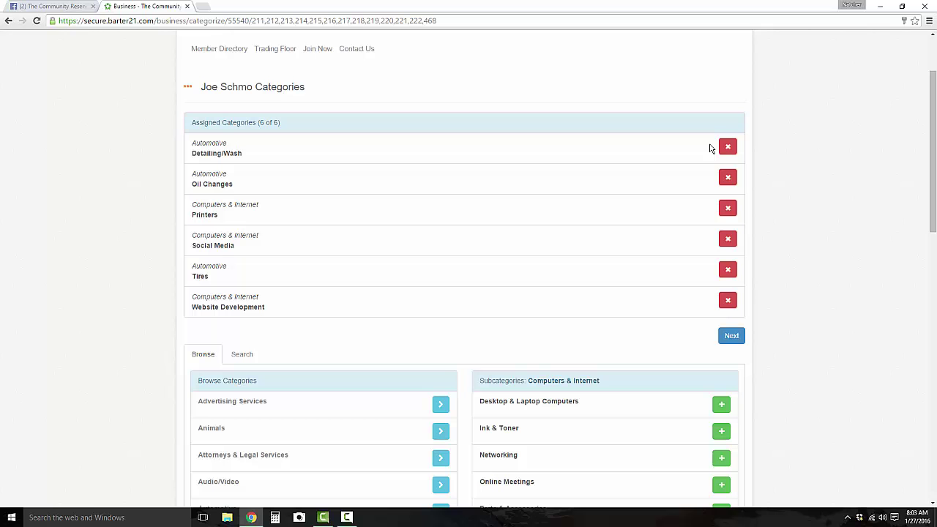
pyautogui.click(733, 337)
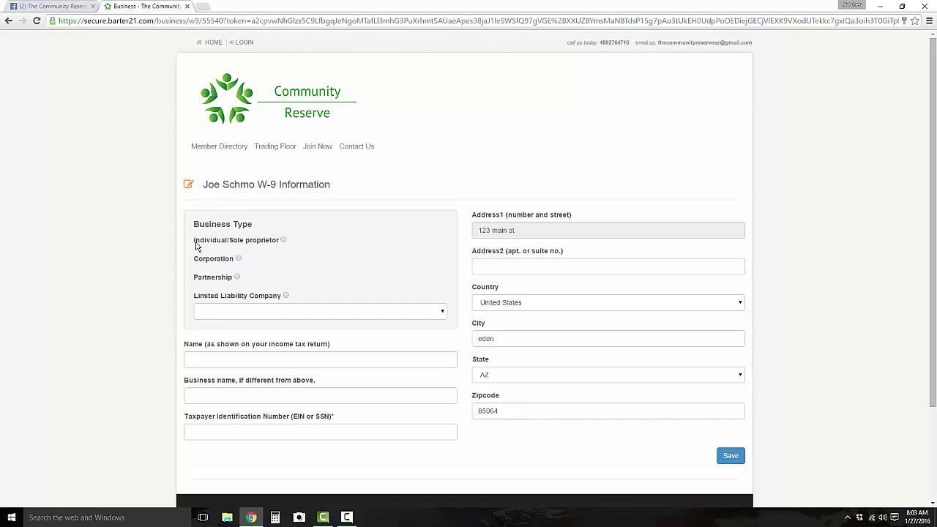
# Select Individual/sole proprietor as the W-9 tax classification.
pyautogui.click(283, 243)
pyautogui.scroll(-2, 336, 248)
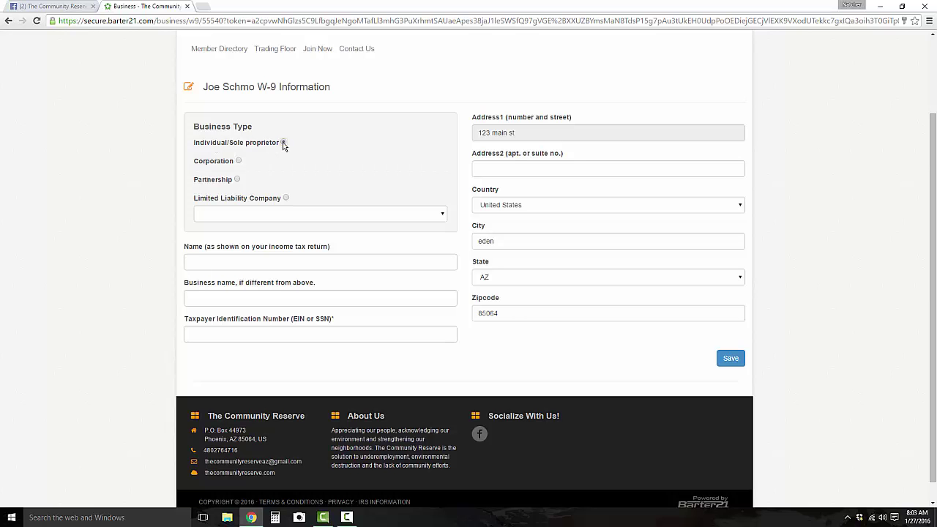
pyautogui.click(284, 142)
pyautogui.scroll(-1, 352, 152)
# Fill in the taxpayer's name from the autofill suggestion, leaving the business name blank.
pyautogui.click(340, 238)
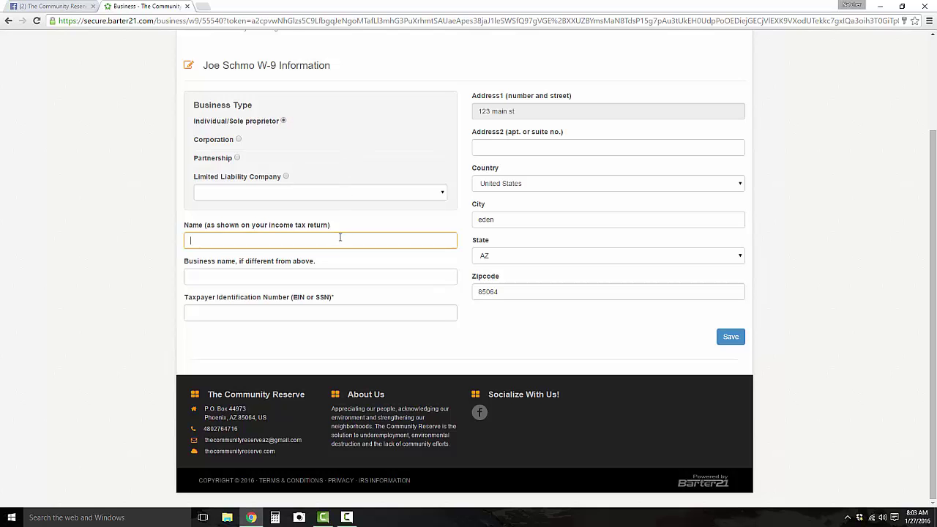
pyautogui.write('Joe')
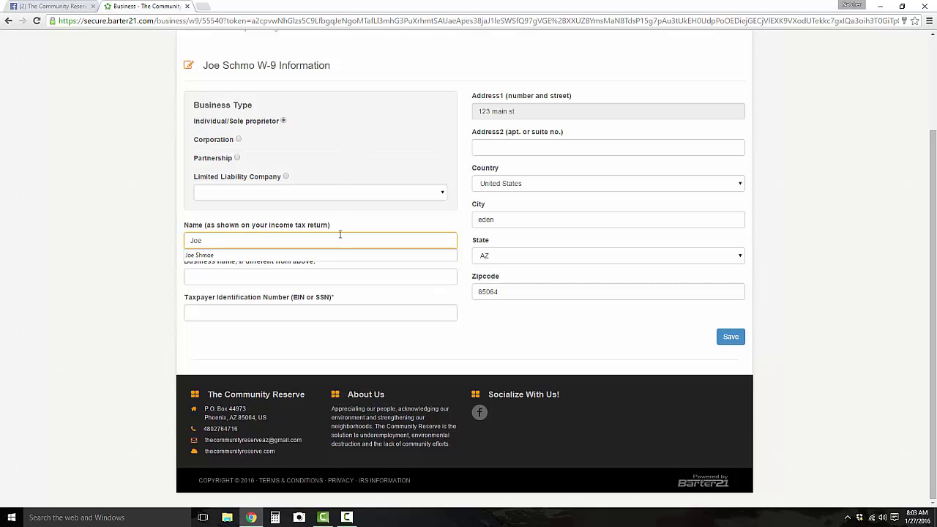
pyautogui.press('Down')
pyautogui.press('Tab')
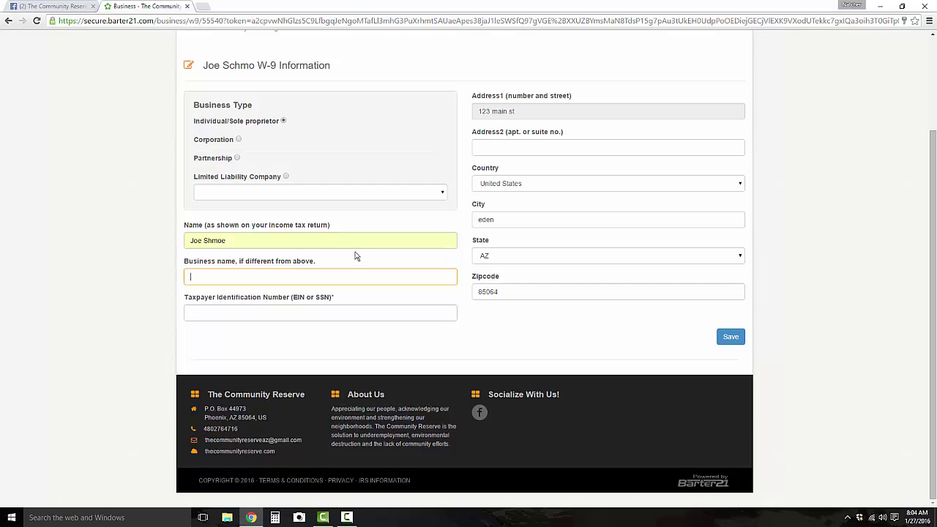
pyautogui.click(331, 277)
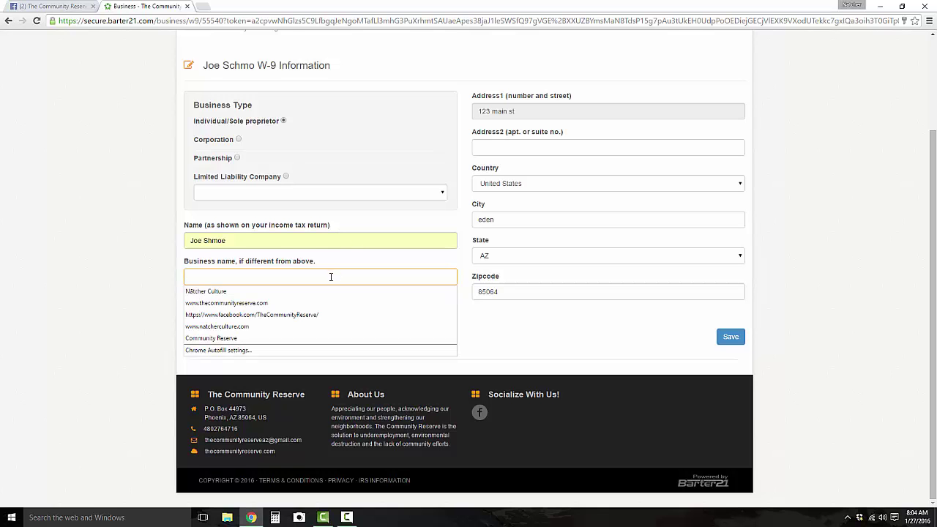
pyautogui.press('Tab')
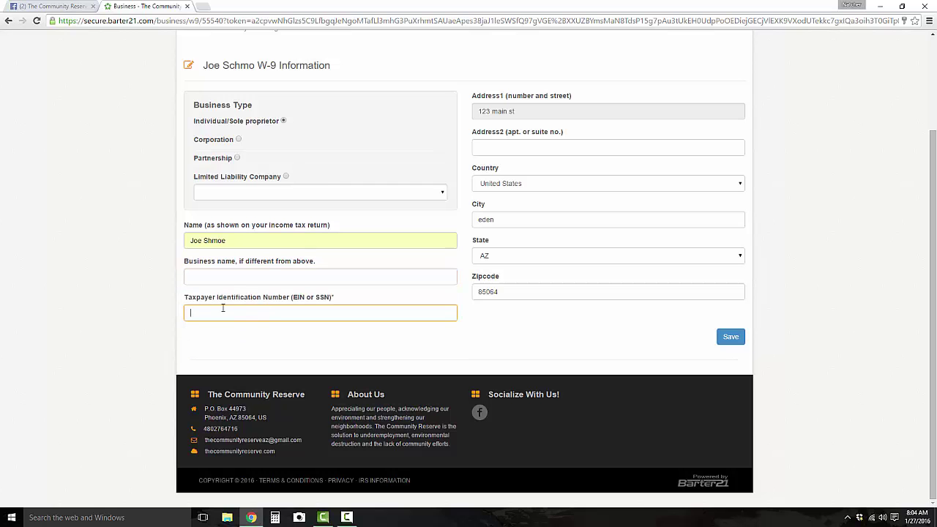
pyautogui.moveTo(185, 300); pyautogui.dragTo(339, 305)
# Enter the taxpayer identification number and save the W-9 information.
pyautogui.click(227, 312)
pyautogui.moveTo(334, 300); pyautogui.dragTo(331, 300)
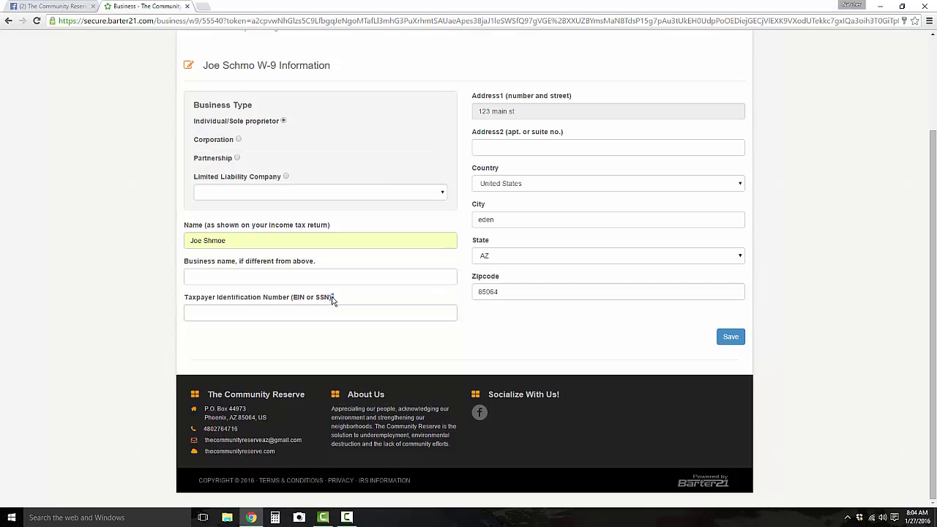
pyautogui.click(338, 310)
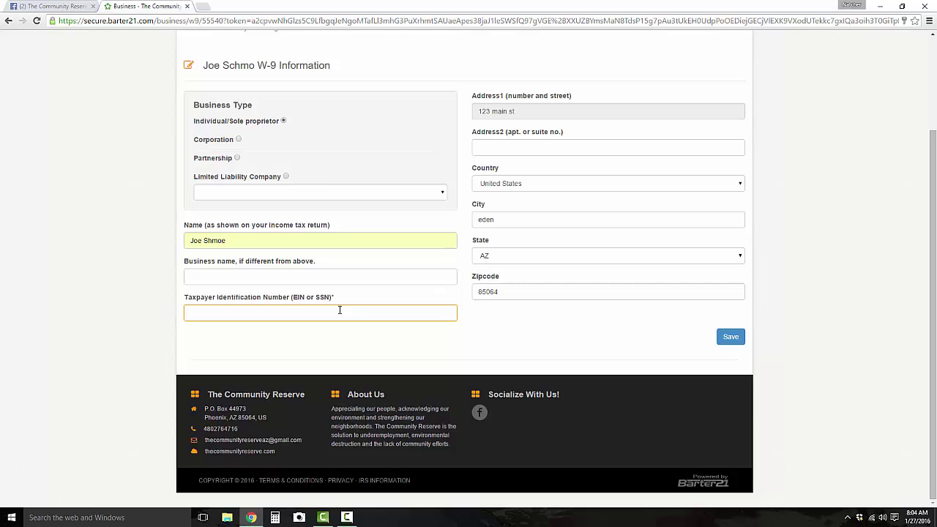
pyautogui.write('123456789')
pyautogui.press('Tab')
pyautogui.click(731, 336)
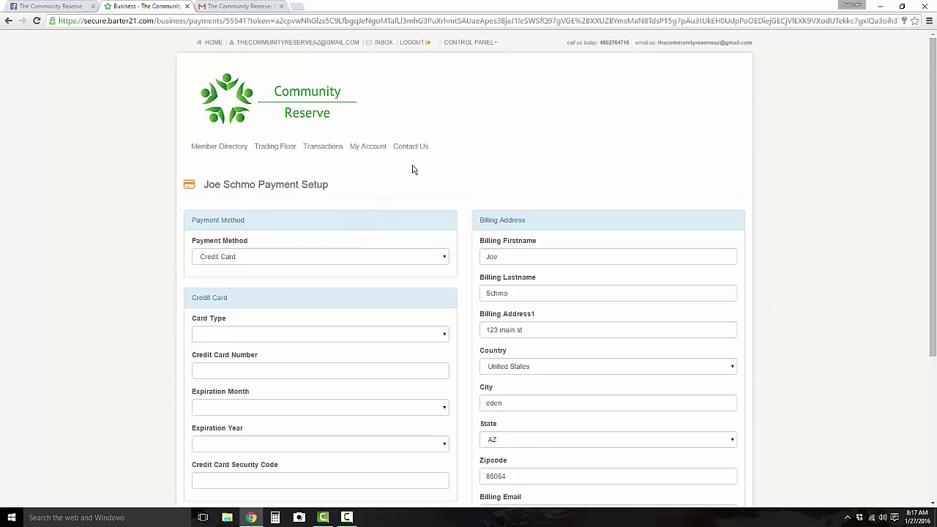
# Set the payment method to Credit Card.
pyautogui.scroll(-2, 395, 176)
pyautogui.click(230, 111)
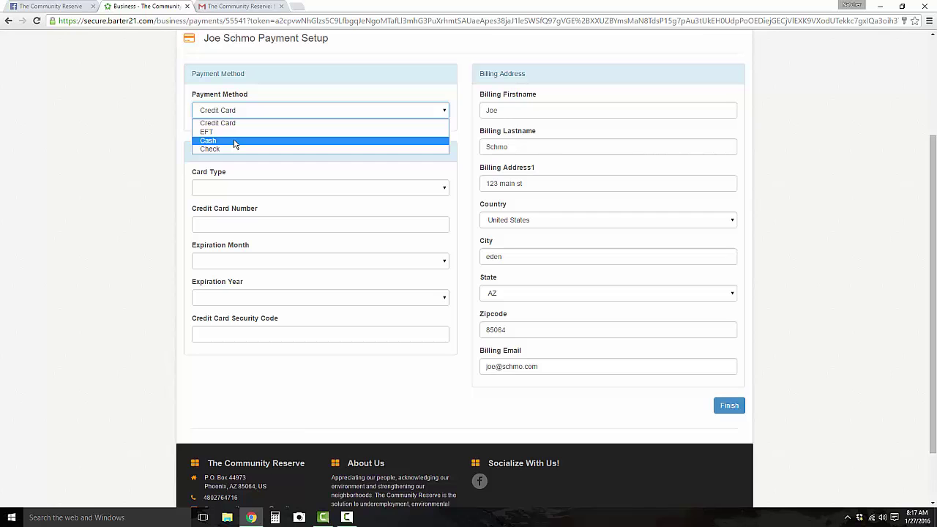
pyautogui.click(235, 141)
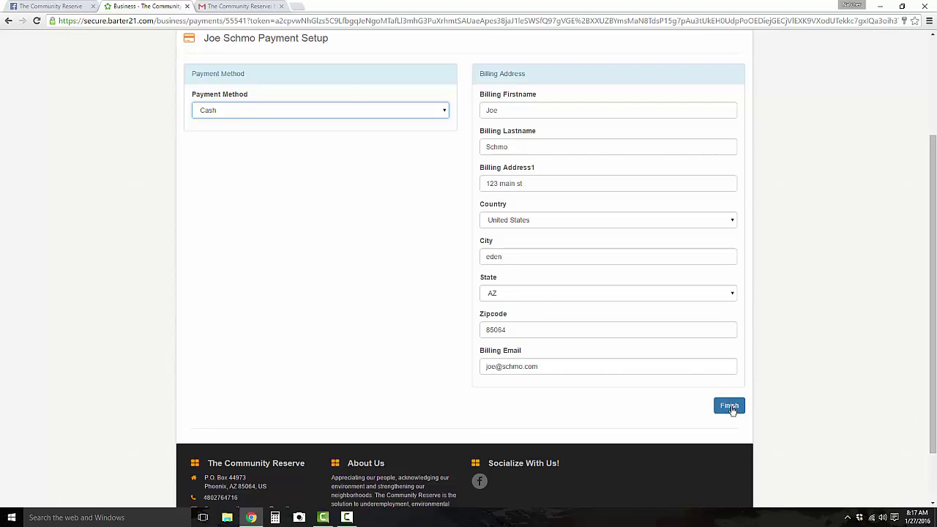
pyautogui.click(360, 116)
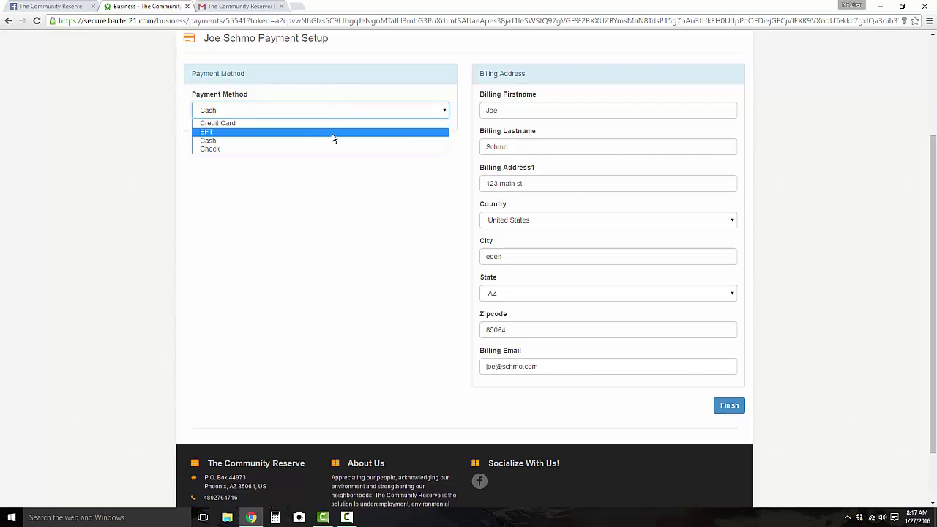
pyautogui.click(328, 124)
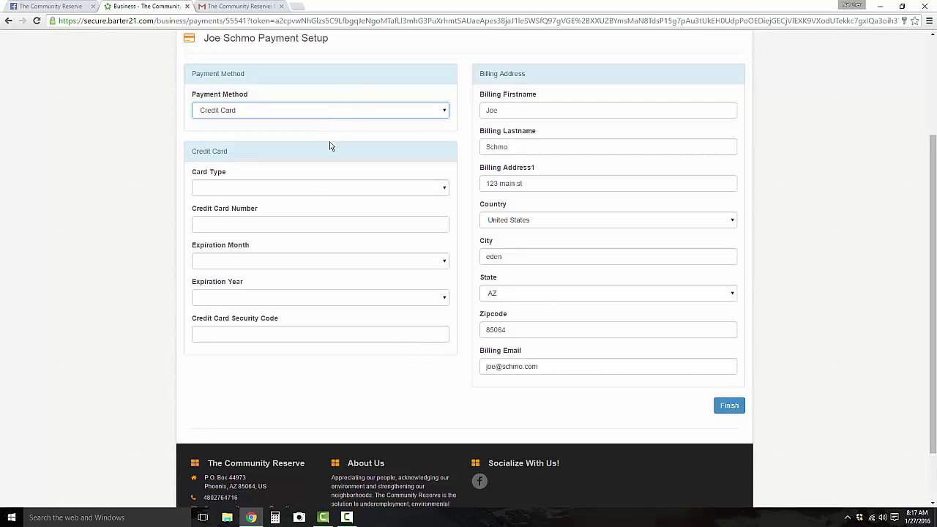
# Choose Visa as the card type, enter the security code and finish the payment setup.
pyautogui.click(254, 189)
pyautogui.click(259, 210)
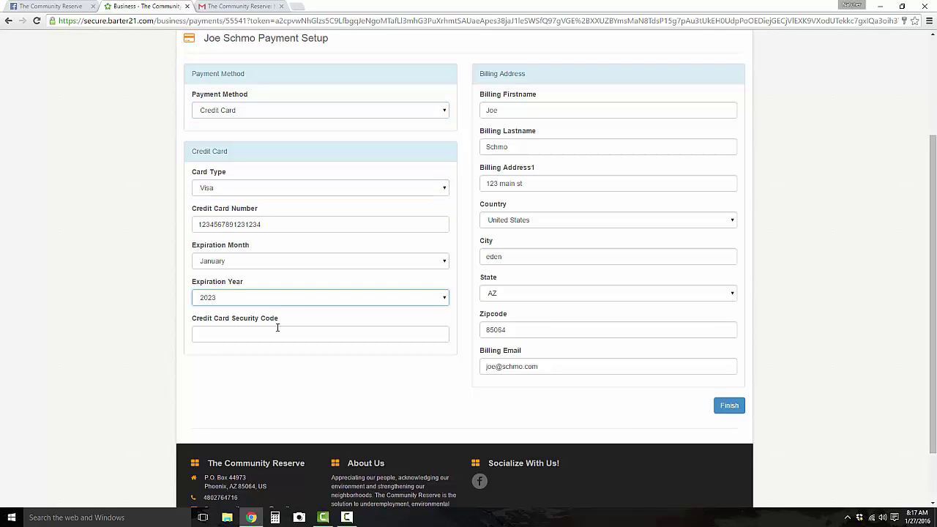
pyautogui.click(279, 334)
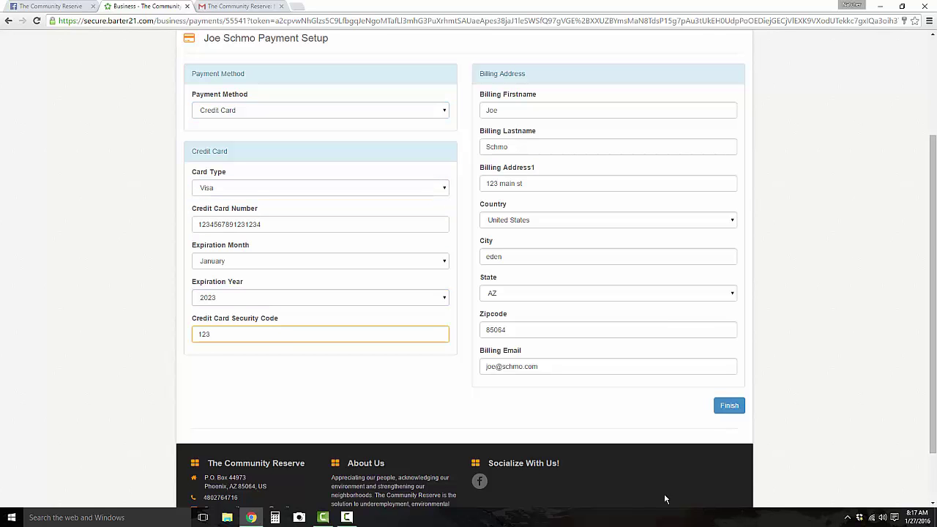
pyautogui.click(727, 407)
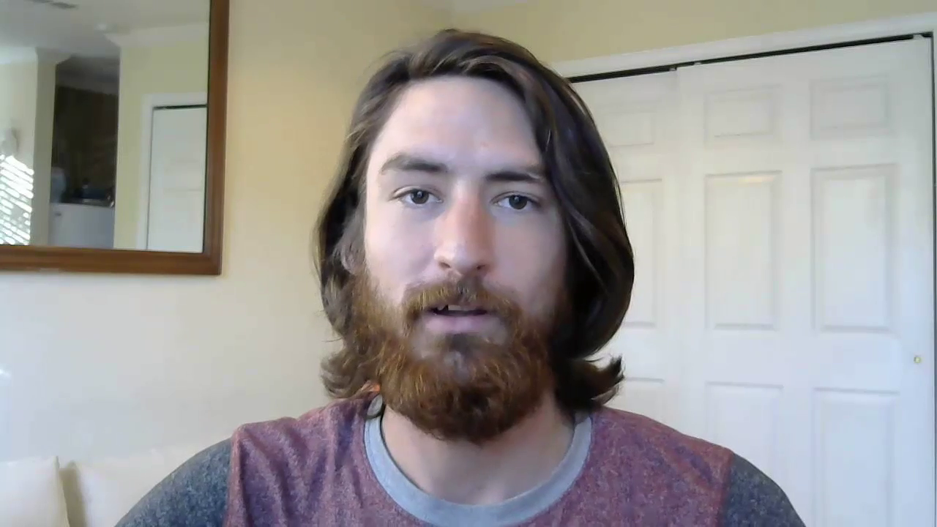